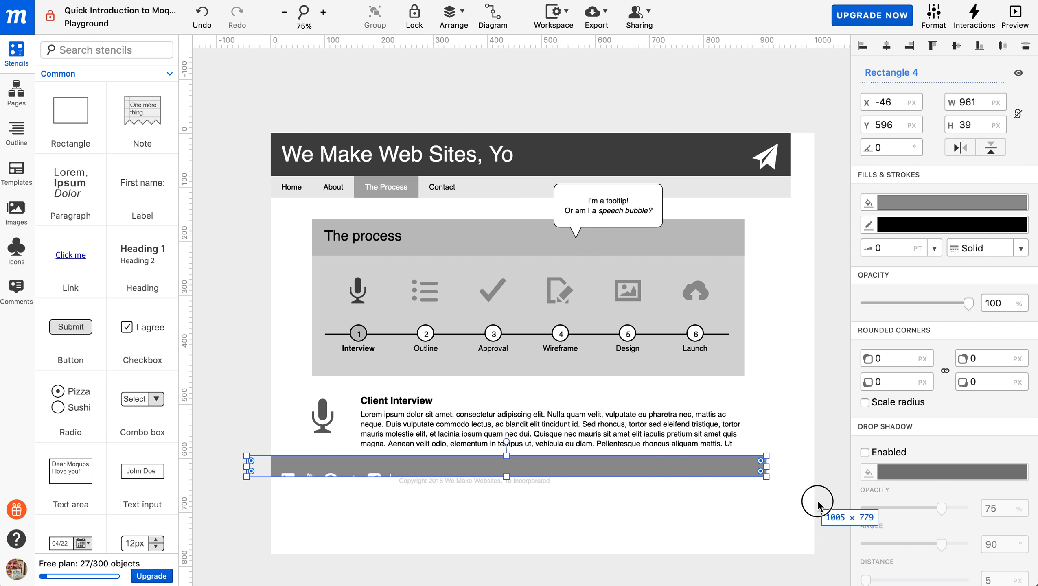
Move the grey footer bar into line with the page's left edge, beneath the Client Interview text.
mouse_move(661, 477)
left_mouse_down()
mouse_move(672, 508)
mouse_move(677, 484)
left_mouse_up()
left_click(765, 386)
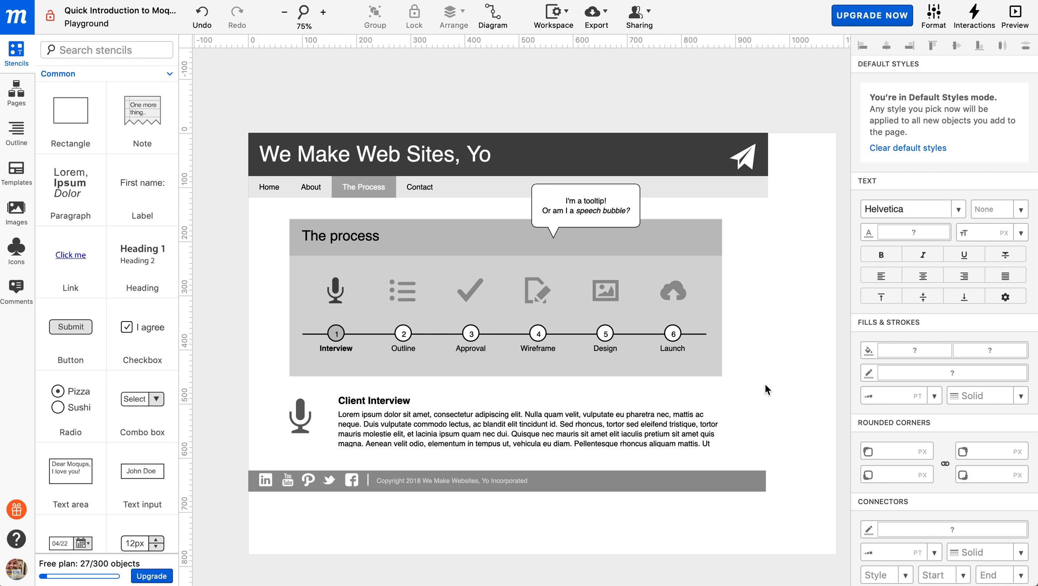
Enlarge the page to about 1400 px wide and 1035 px high, leaving free space around the website mockup.
left_click_drag(250, 322, 218, 322)
left_click(249, 326)
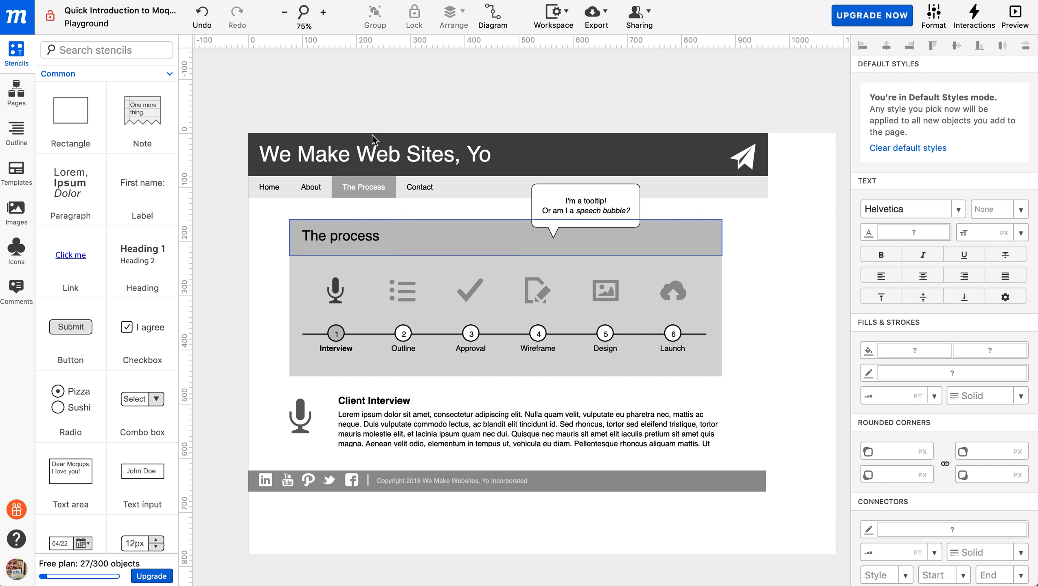
left_click(285, 14)
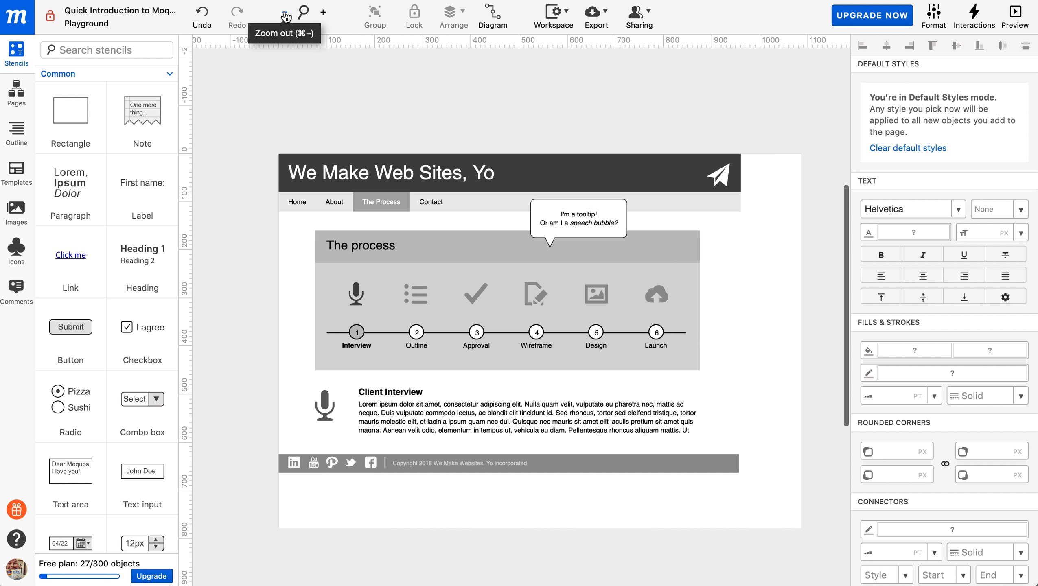
left_click_drag(801, 530, 838, 563)
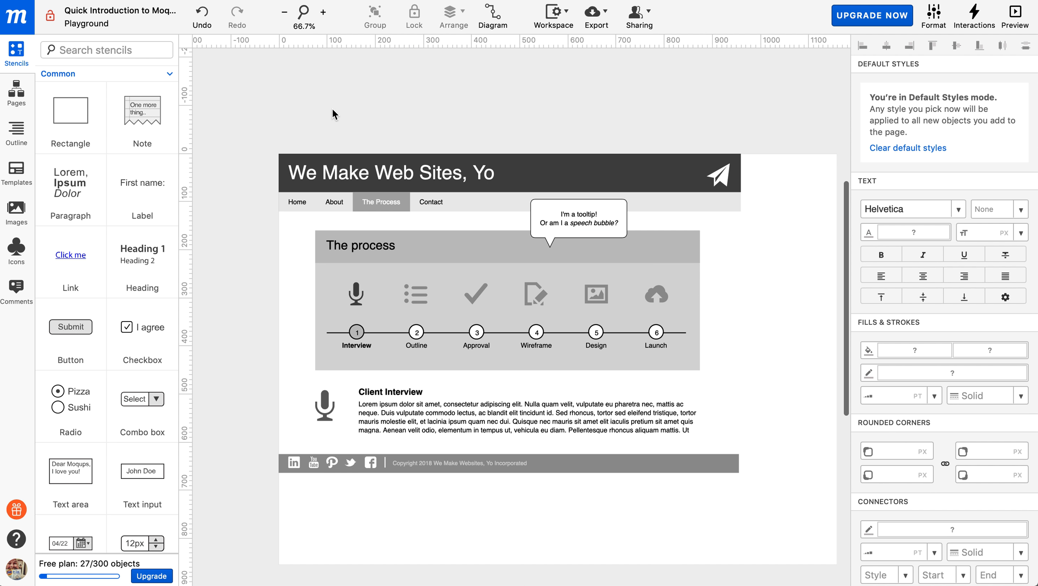
left_click(285, 12)
left_click_drag(757, 502, 806, 546)
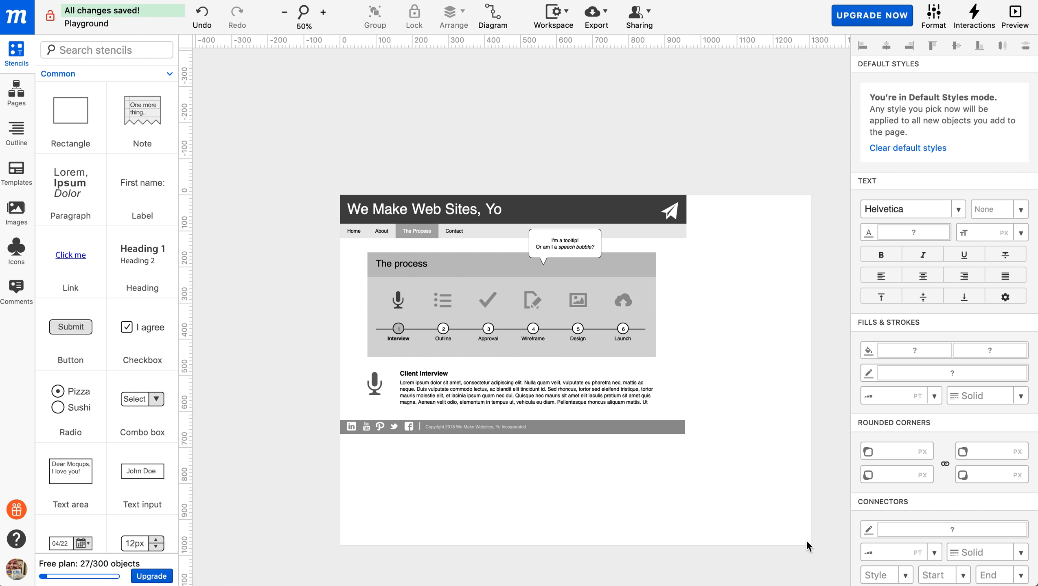
left_click_drag(813, 547, 835, 569)
Move all objects down and right toward the page's middle, and delete the stray tooltip callout above the header.
left_click_drag(290, 174, 773, 496)
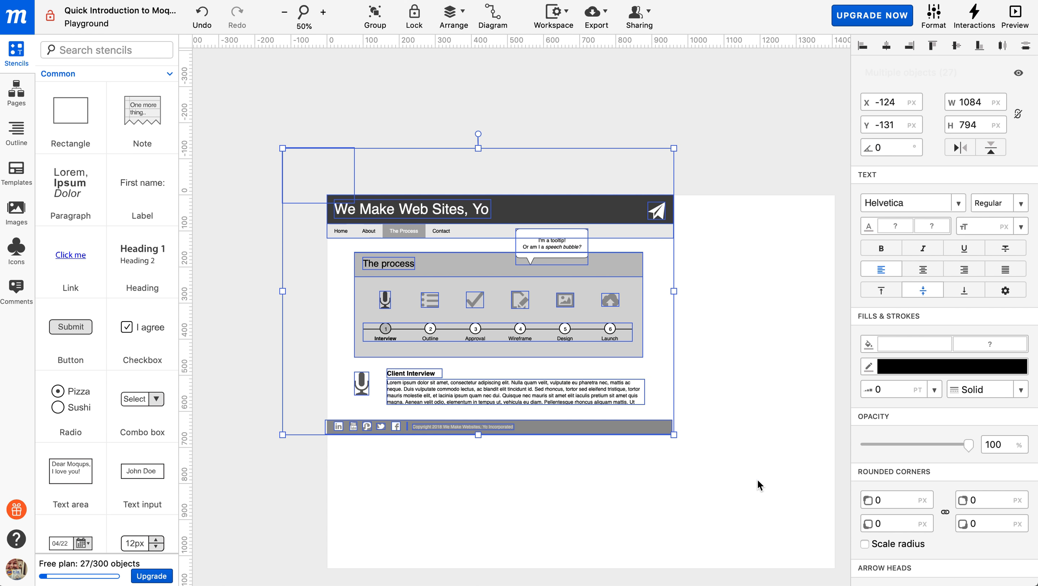
left_click_drag(583, 212, 665, 279)
left_click(465, 184)
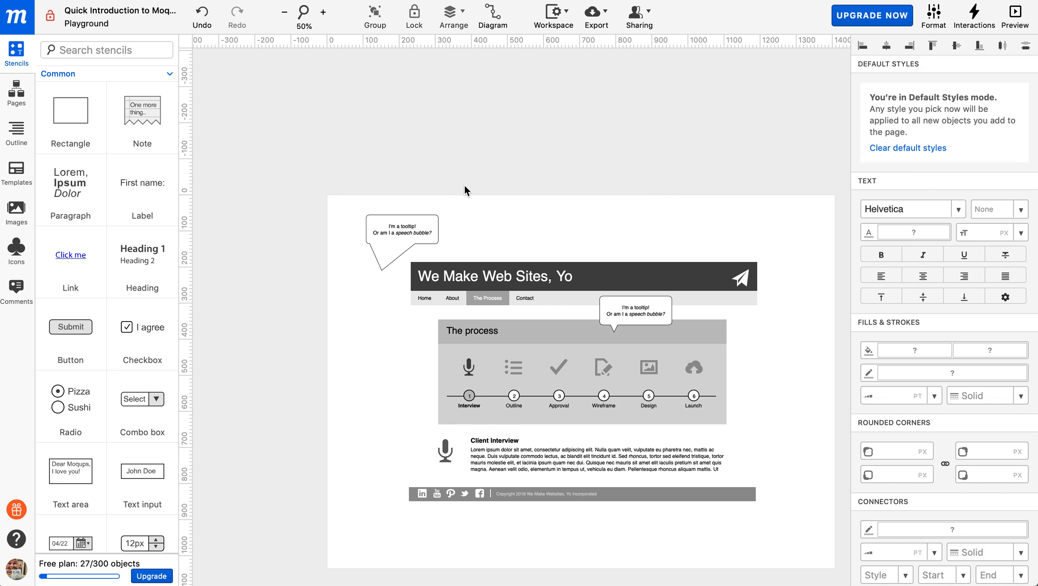
left_click(405, 214)
key("Delete")
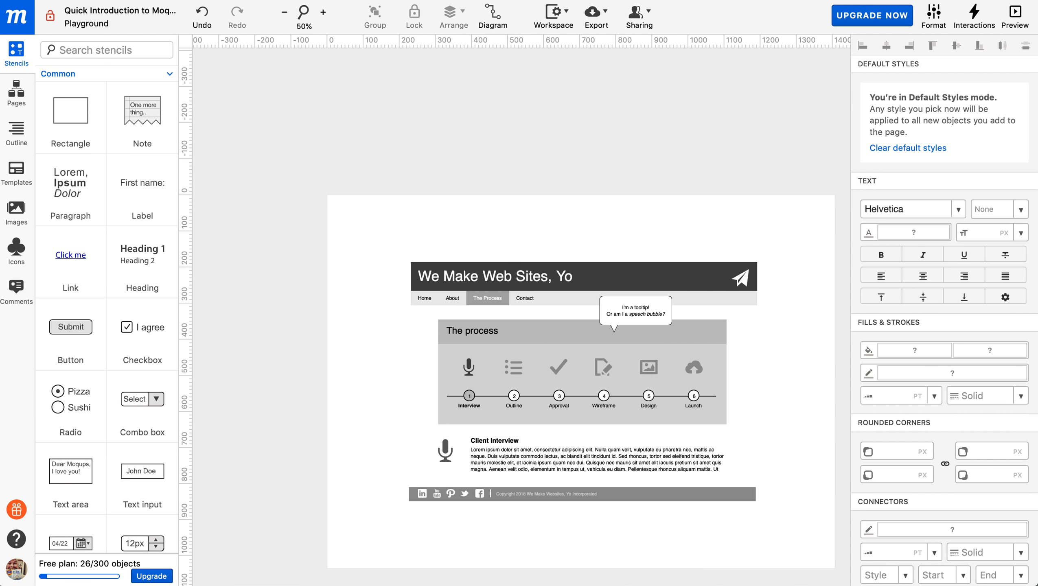
Place the remaining tooltip callout above the header with its pointer touching the header, and replace its text with "Page Title".
left_click(607, 302)
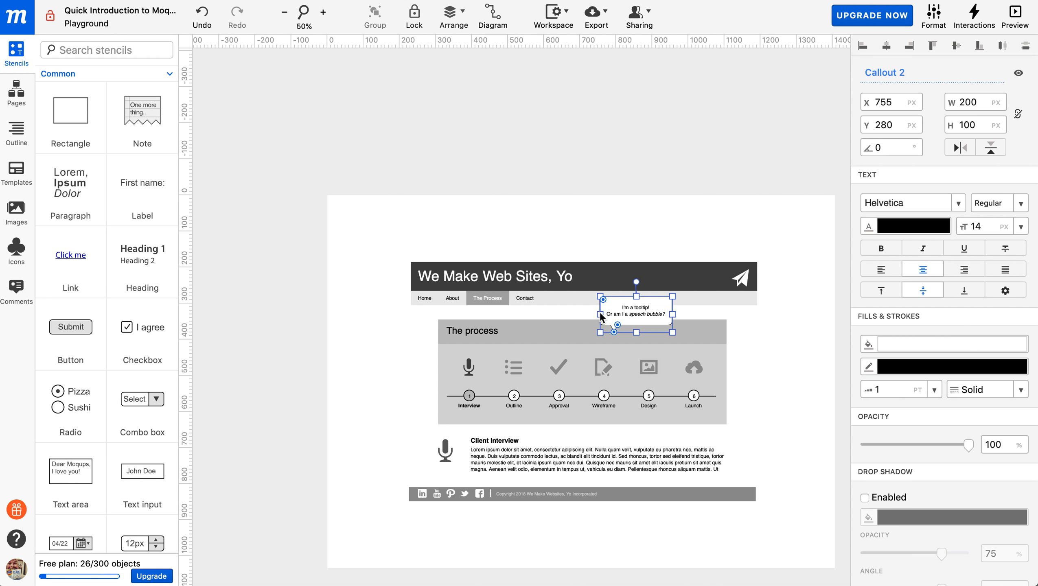
left_click_drag(603, 312, 538, 264)
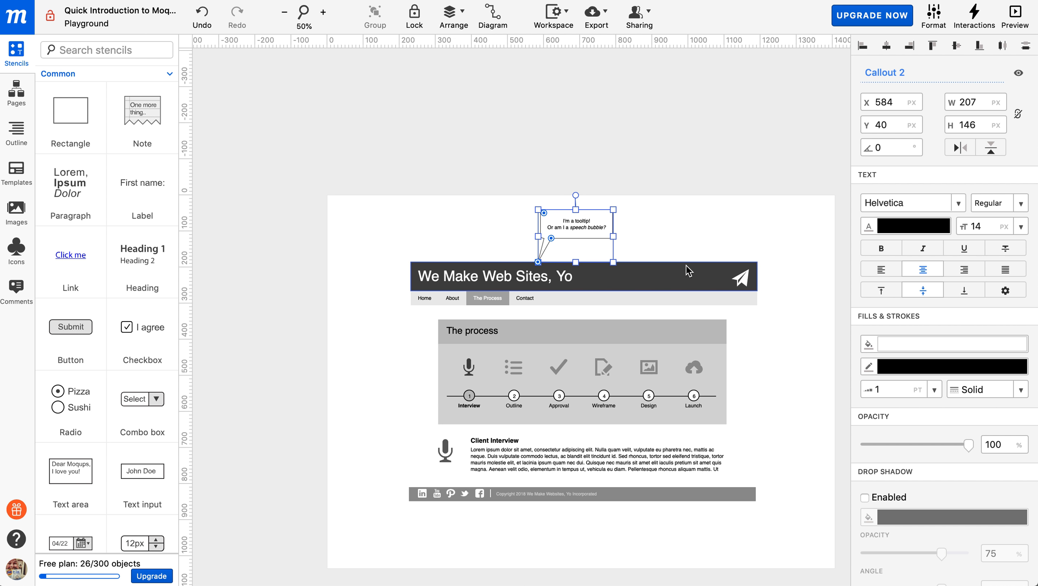
triple_click(581, 225)
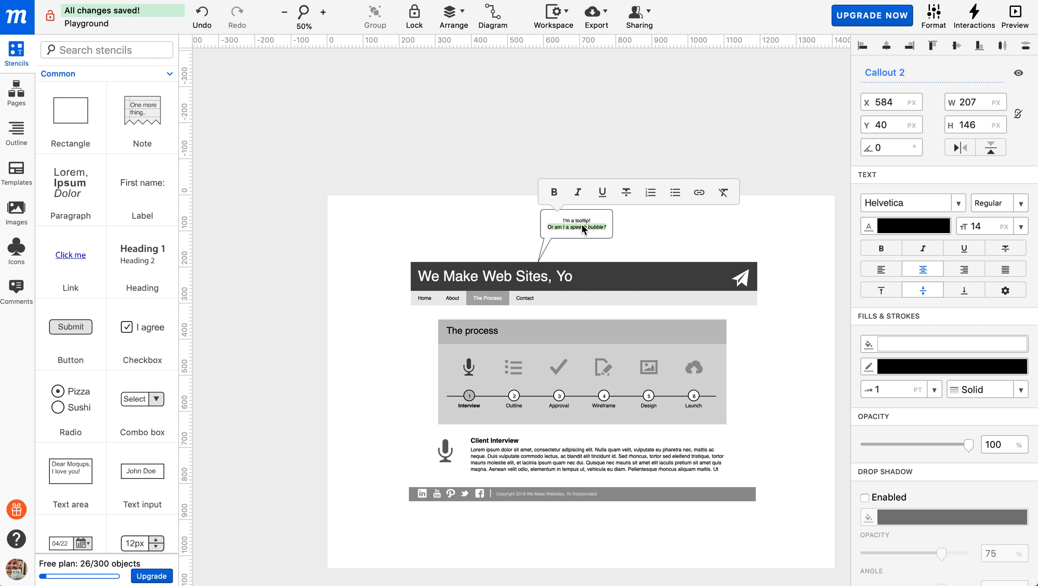
key("ctrl+a")
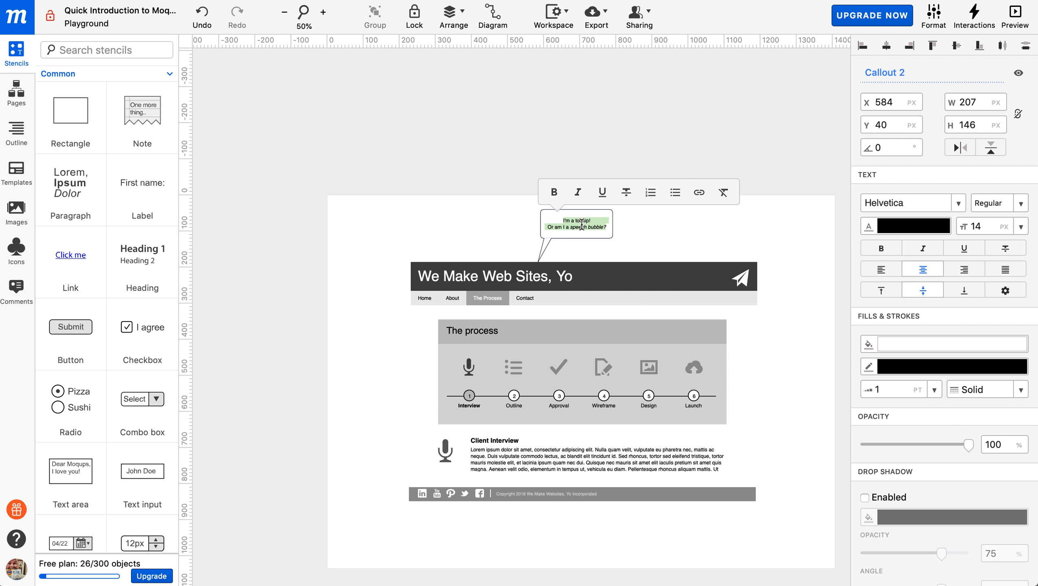
type("Page Title")
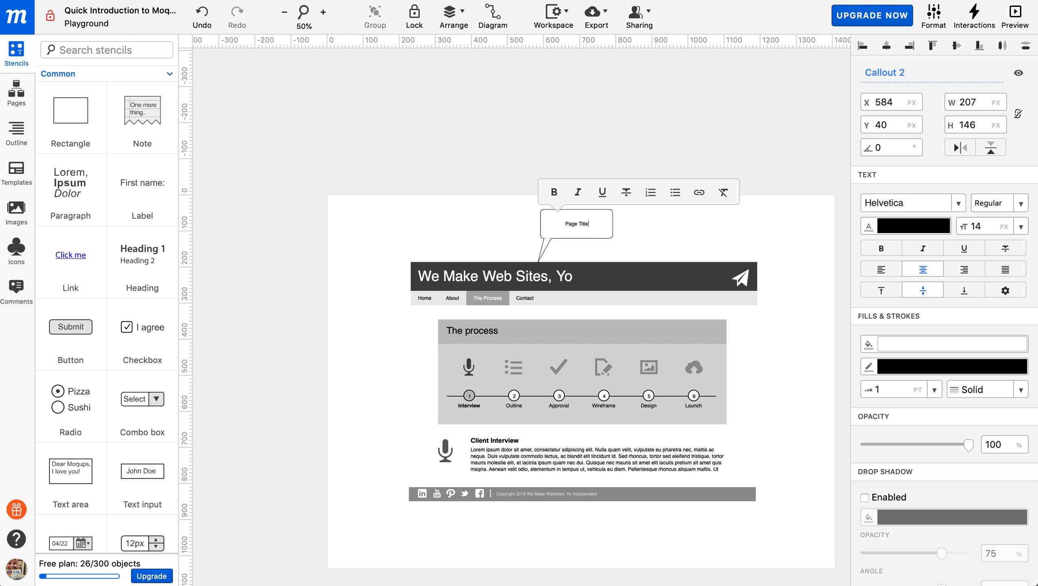
key("Escape")
Shrink the Page Title callout to about 159 × 96 px.
double_click(571, 225)
left_click(604, 224)
left_click(612, 211)
left_click_drag(611, 210, 562, 258)
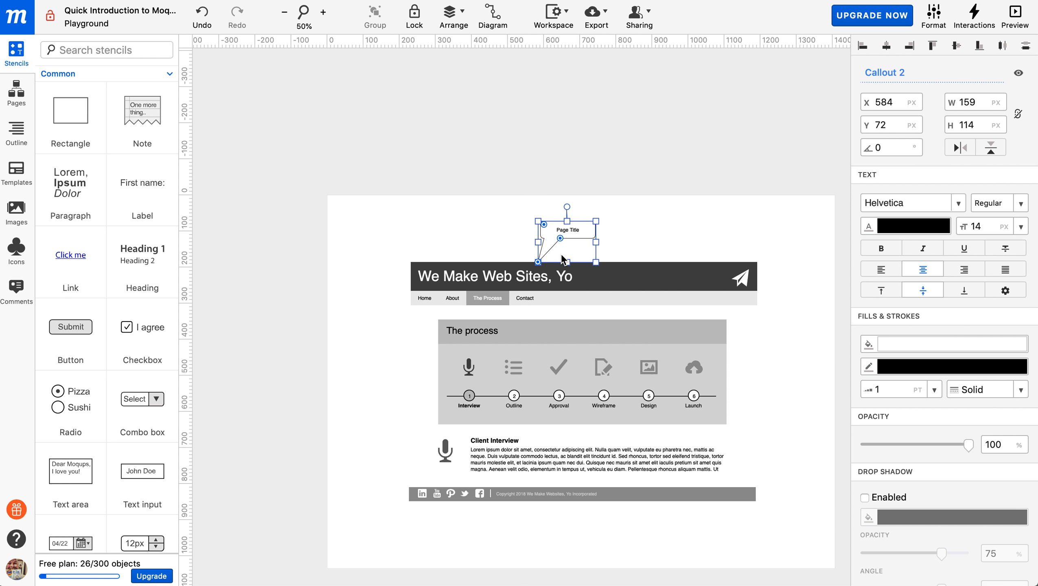
left_click(536, 226)
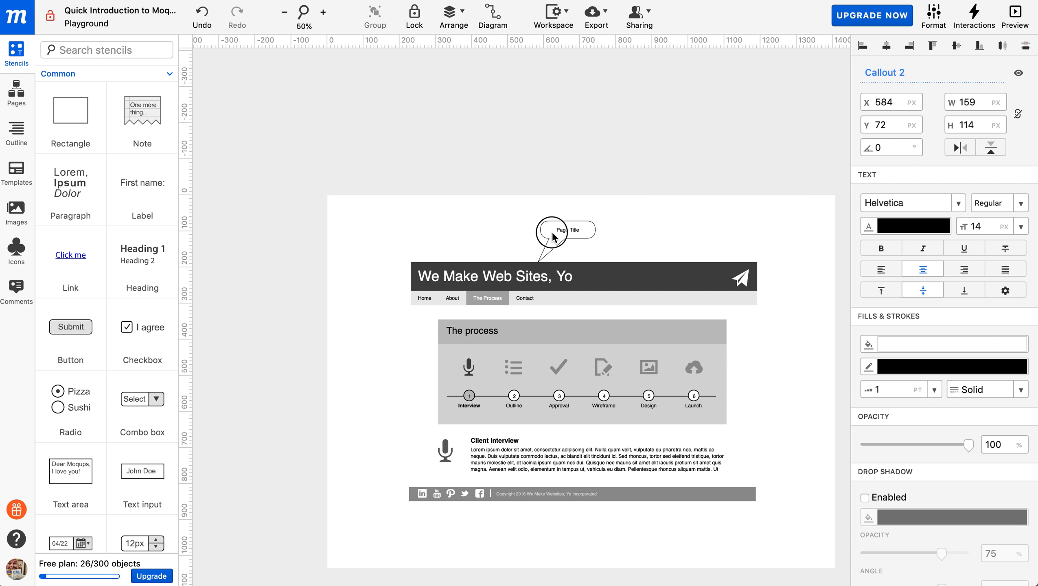
left_click(544, 226)
left_click(569, 221)
mouse_move(568, 221)
left_mouse_down()
mouse_move(568, 248)
mouse_move(568, 229)
left_mouse_up()
left_click(562, 239)
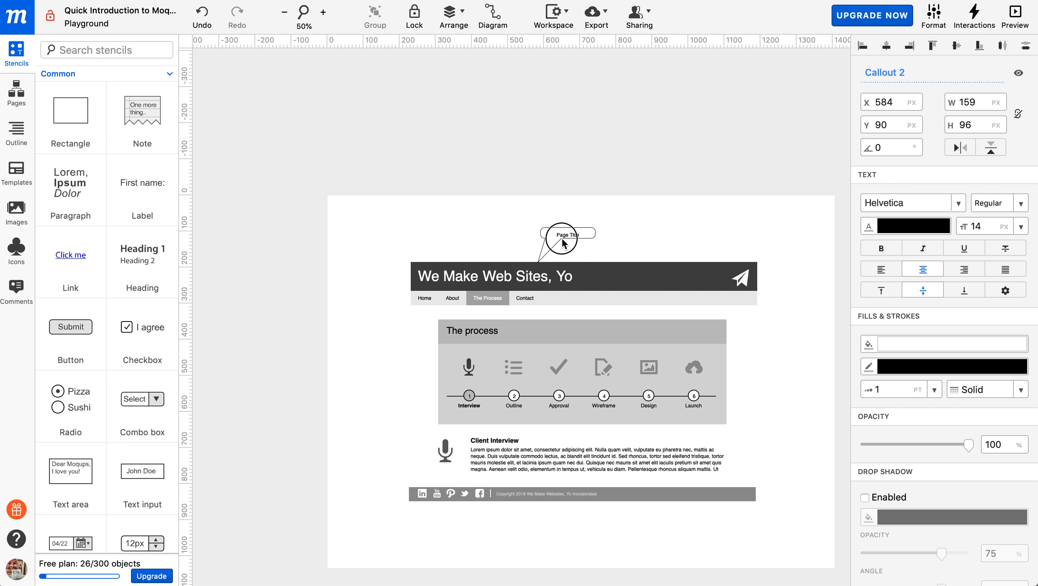
left_click(567, 262)
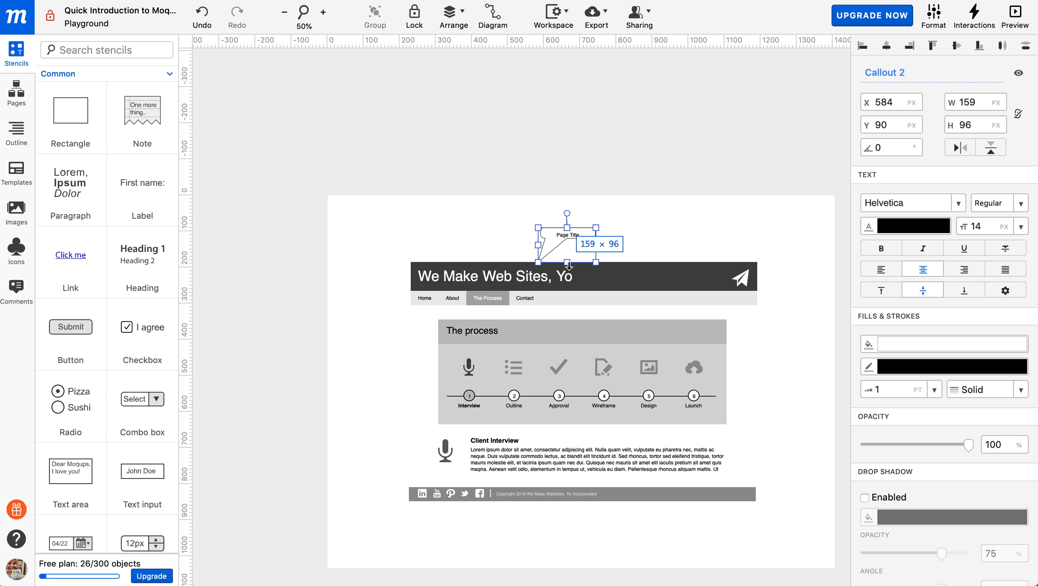
Reshape the Page Title callout to about 152 × 82 px with a short, narrow pointer aimed at the header title.
left_click(537, 262)
left_click_drag(538, 262, 560, 237)
left_click(568, 249)
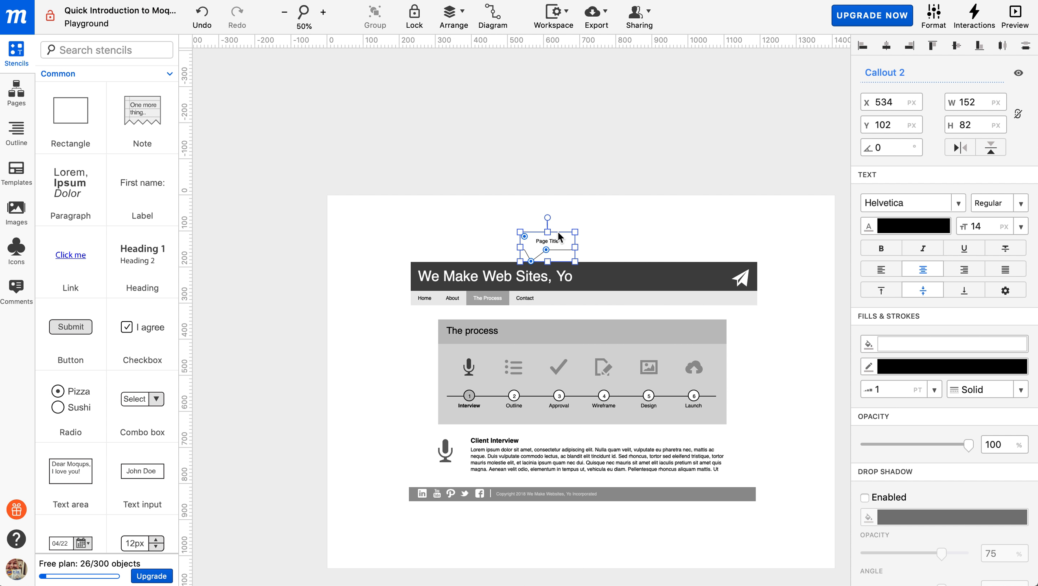
left_click(547, 253)
left_click(547, 207)
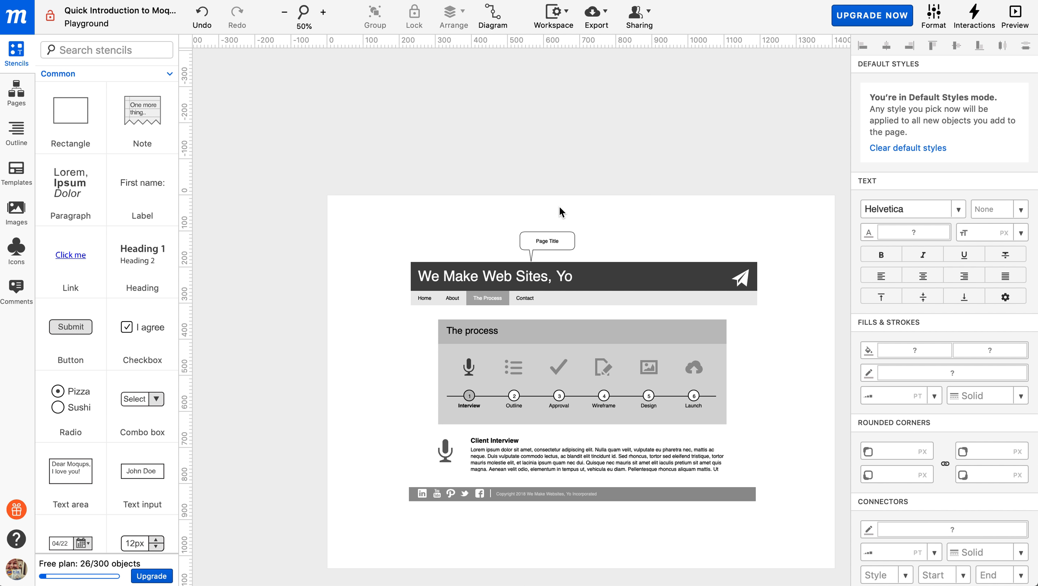
Place a copy of the Page Title callout above the paper-plane logo and change its text to "Company Logo".
left_click(559, 238)
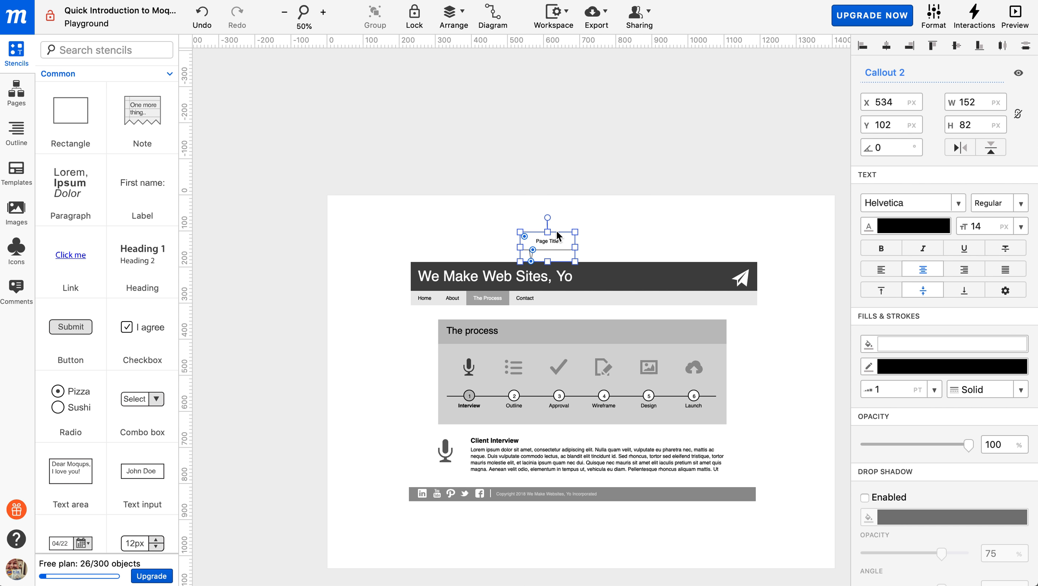
left_click_drag(557, 236, 766, 248)
double_click(765, 248)
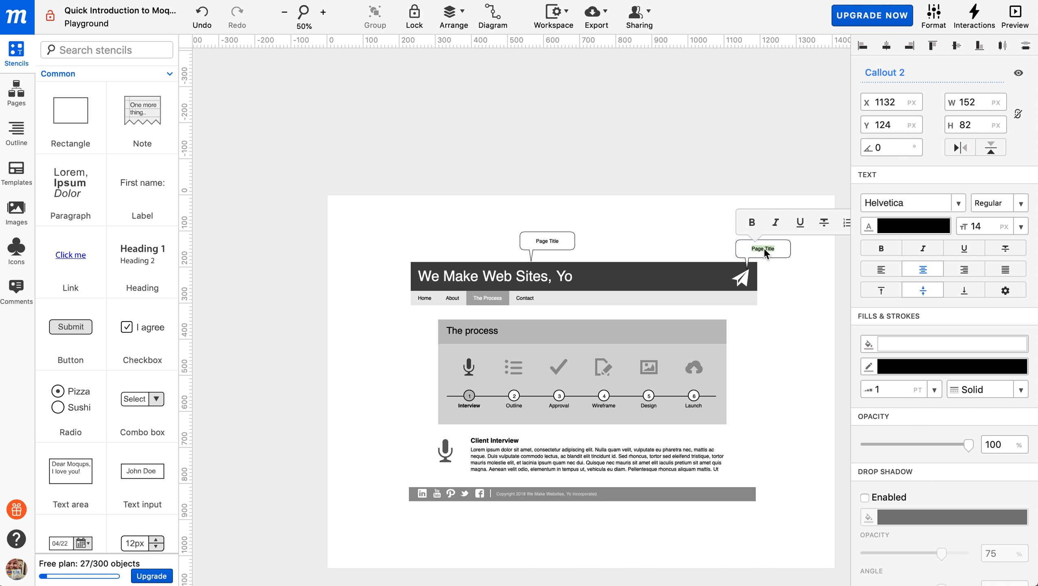
type("Company Logo")
key("Escape")
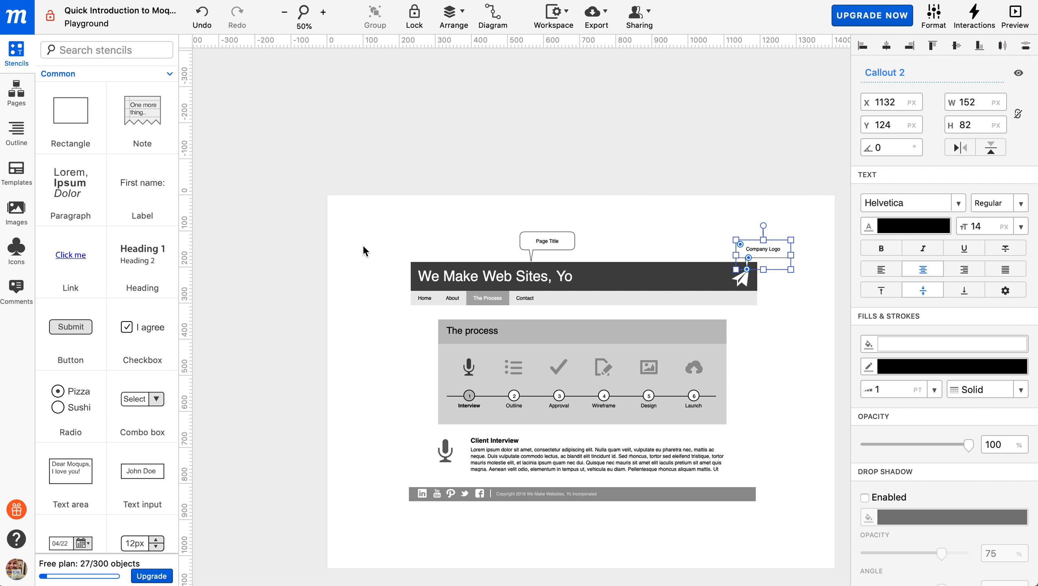
Place another copy of the Page Title callout left of the menu, point it at the menu, and change its text to "Navigation bar".
left_click(570, 240)
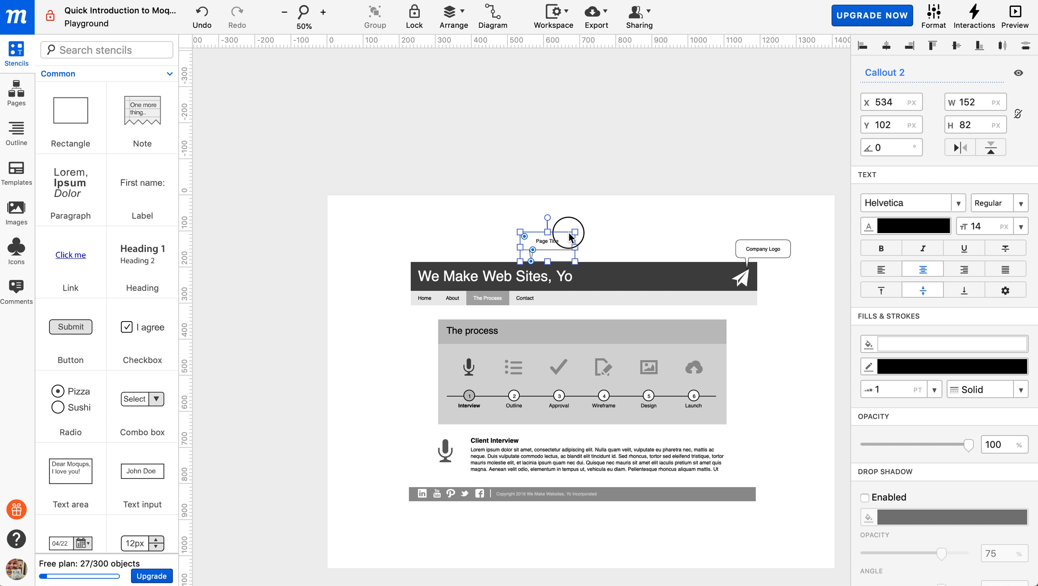
left_click_drag(570, 238, 413, 305)
double_click(364, 298)
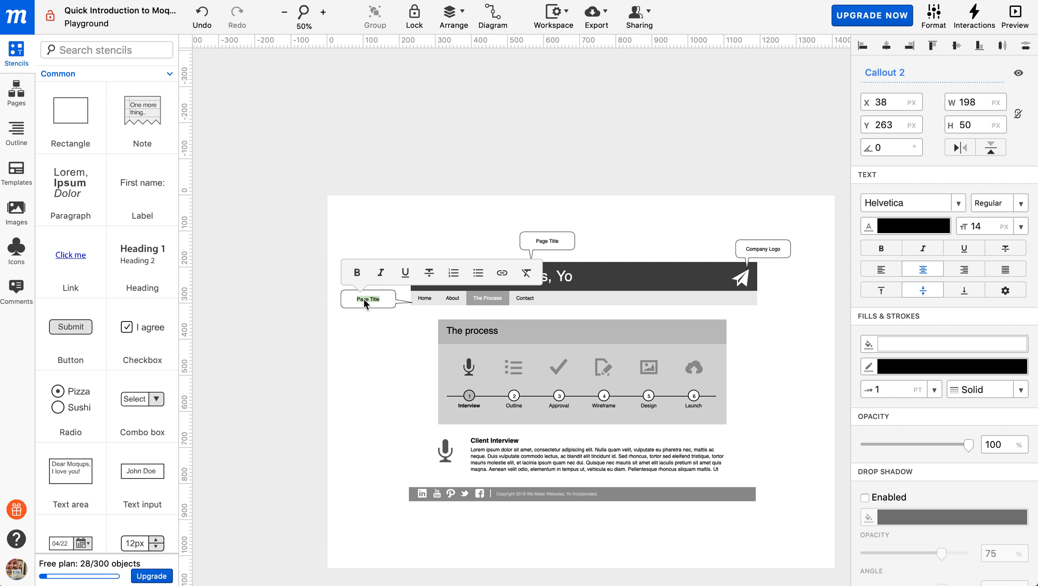
type("Navigation bar")
key("Escape")
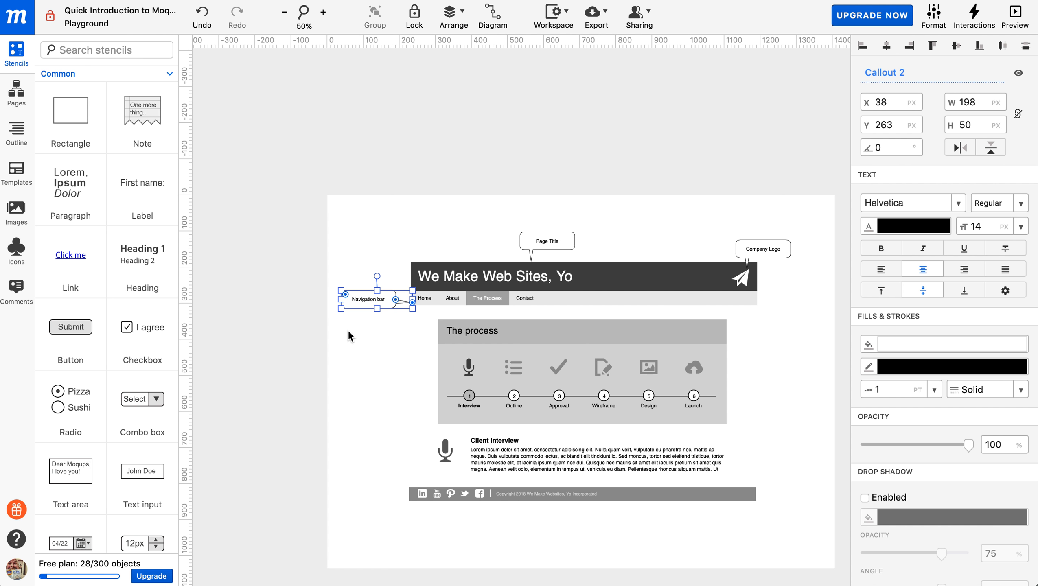
left_click(390, 369)
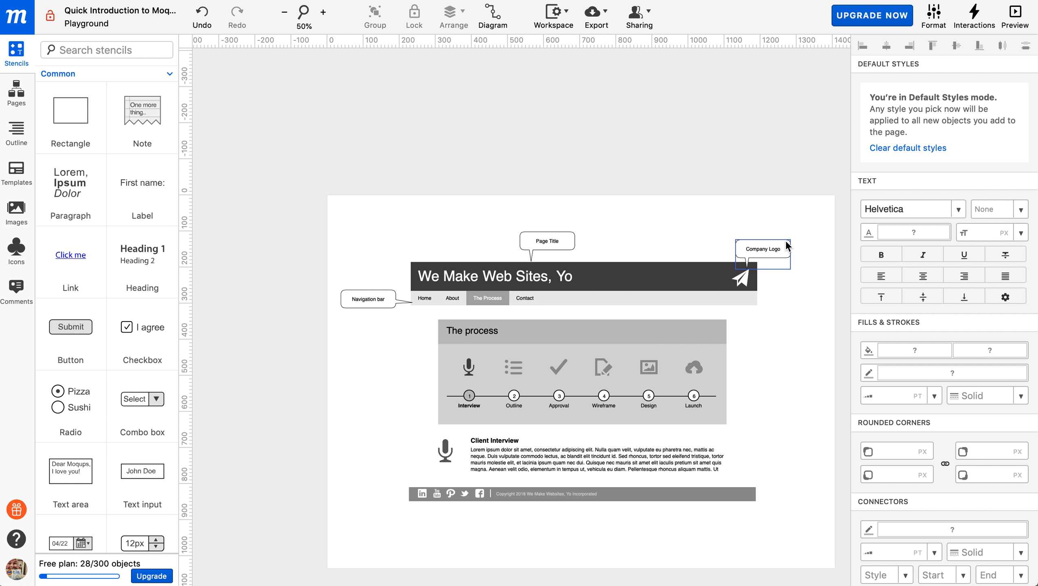
Set the fill colour of the Navigation bar, Page Title and Company Logo callouts together to magenta d757f6.
left_click(765, 242)
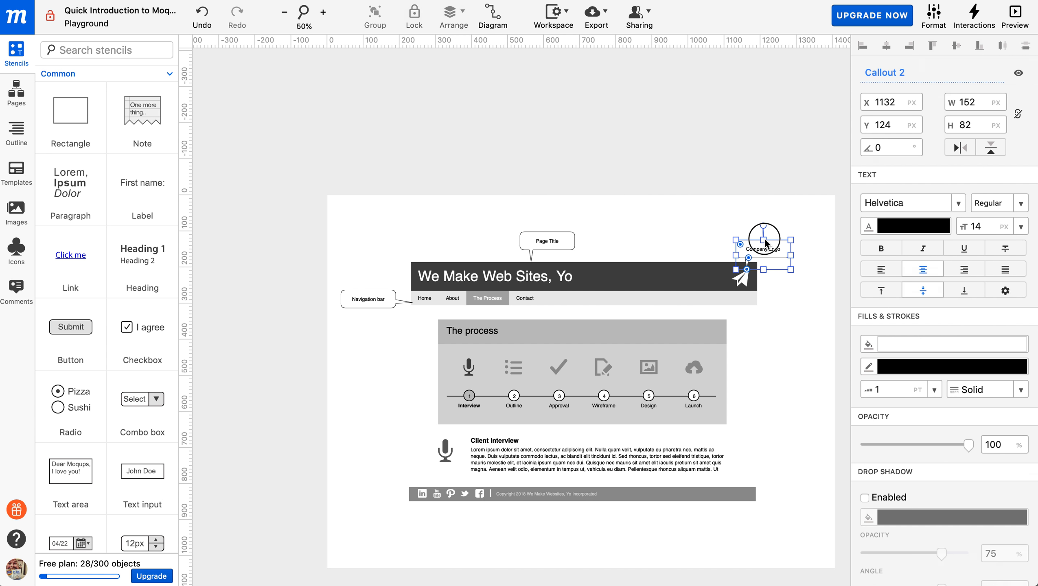
left_click(570, 236)
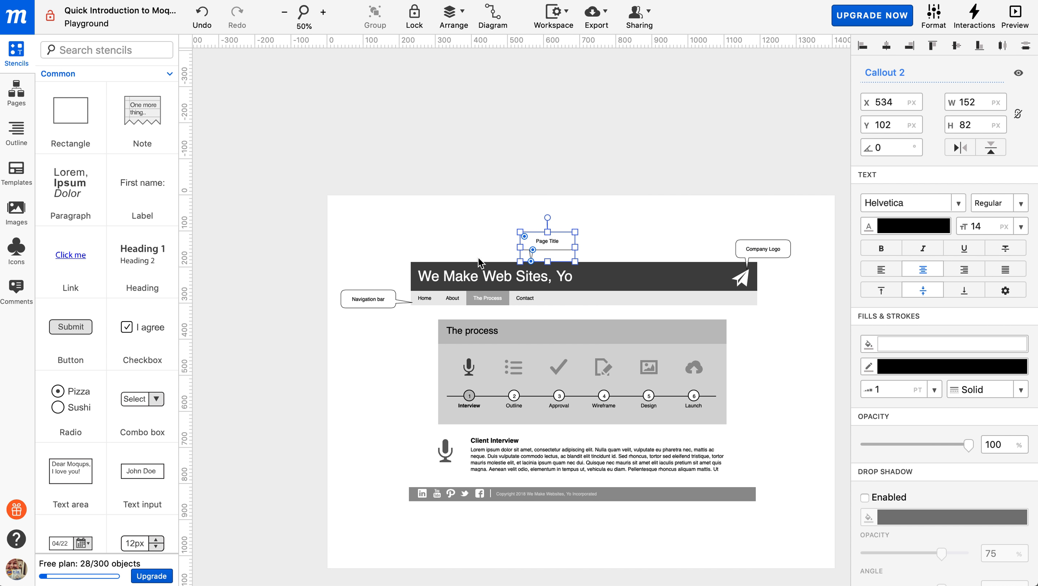
left_click(383, 296)
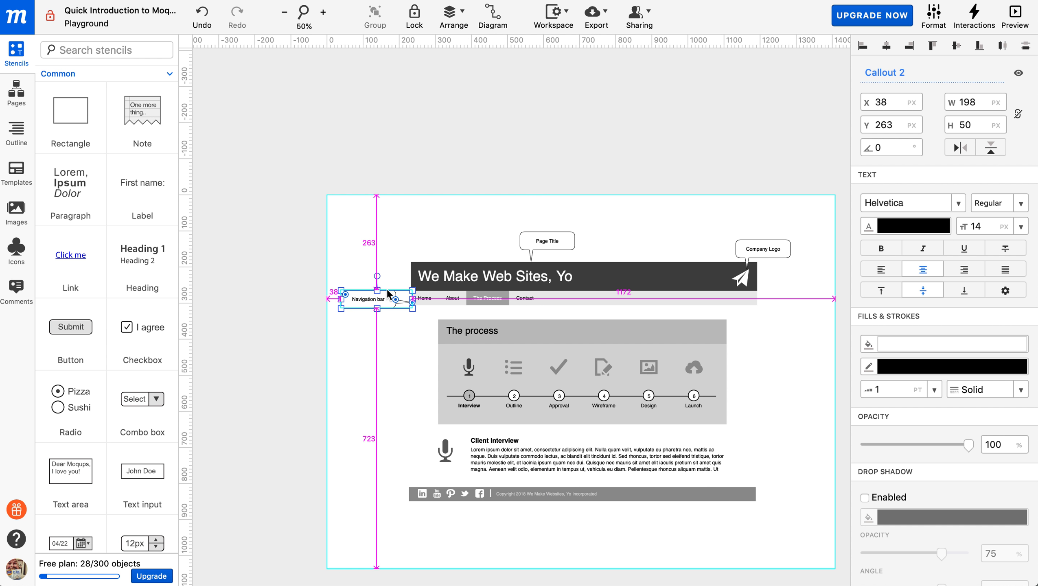
left_click(570, 236, "shift")
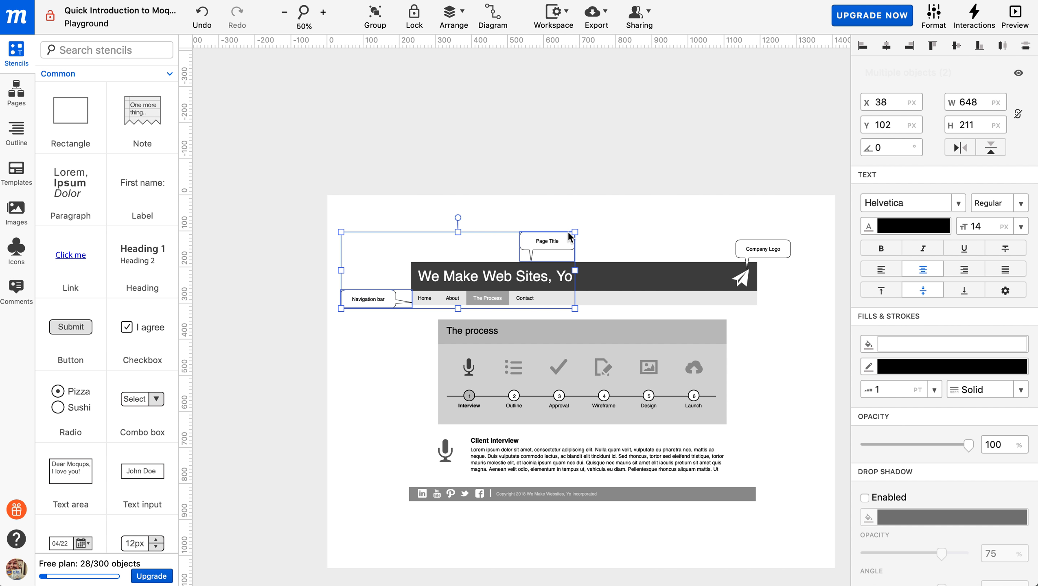
left_click(786, 245, "shift")
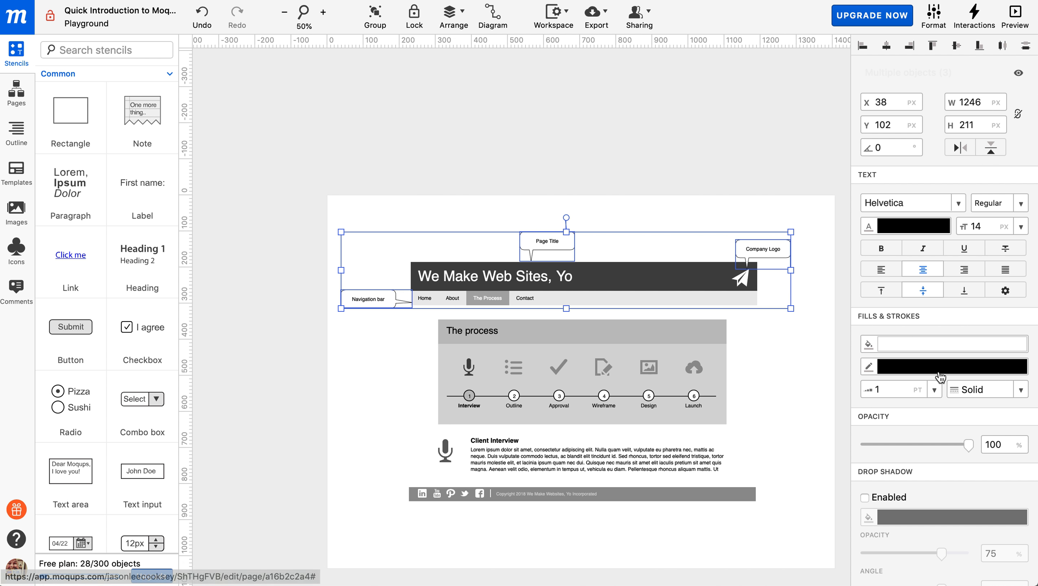
left_click(914, 347)
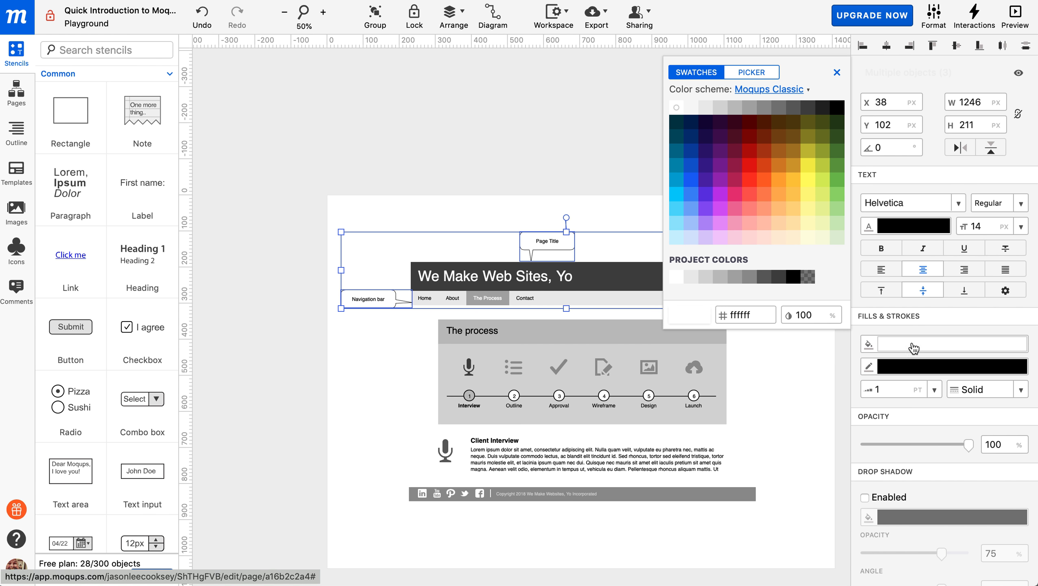
left_click(720, 223)
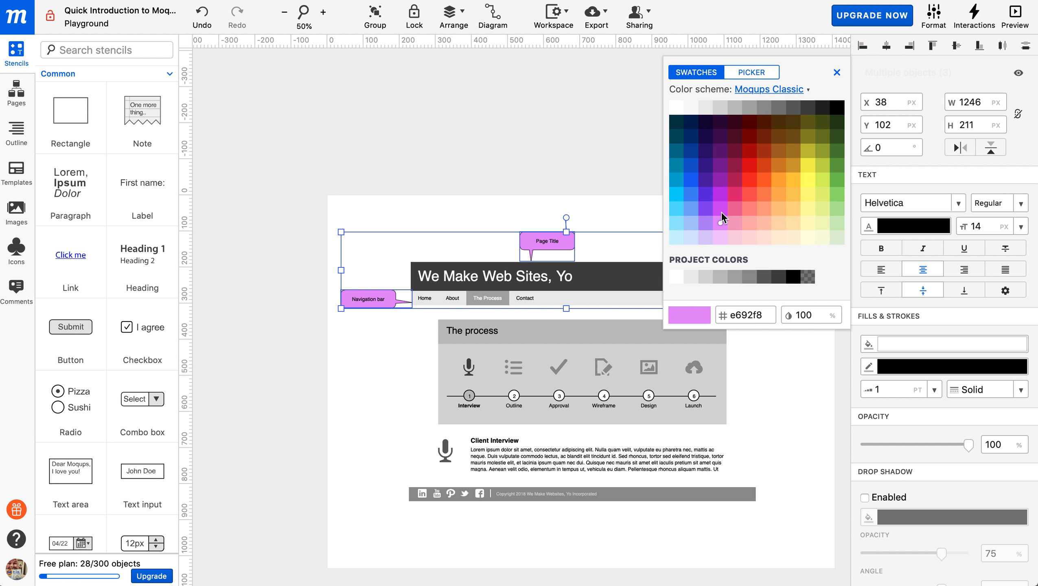
left_click(721, 194)
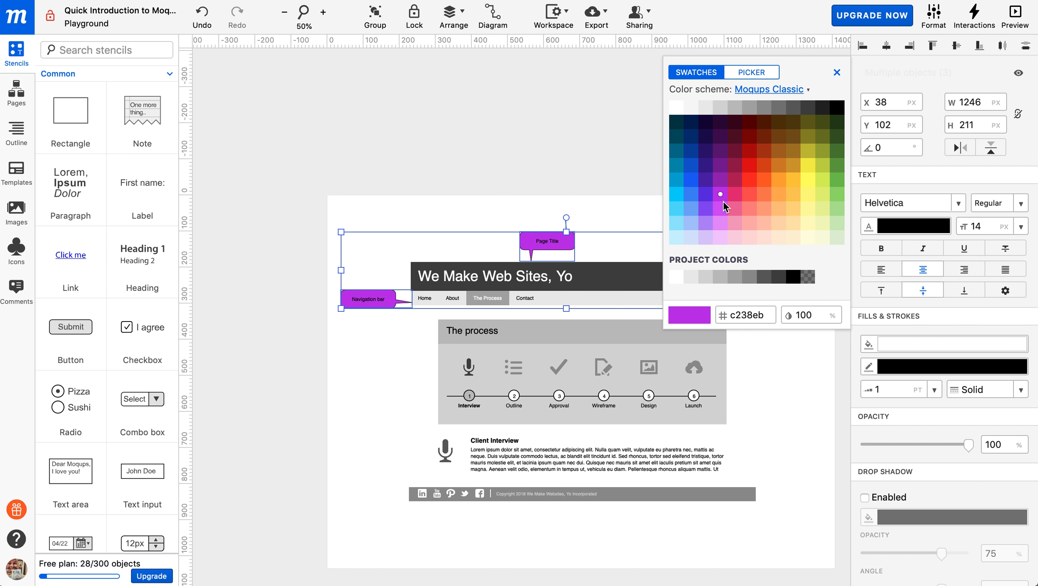
left_click(721, 208)
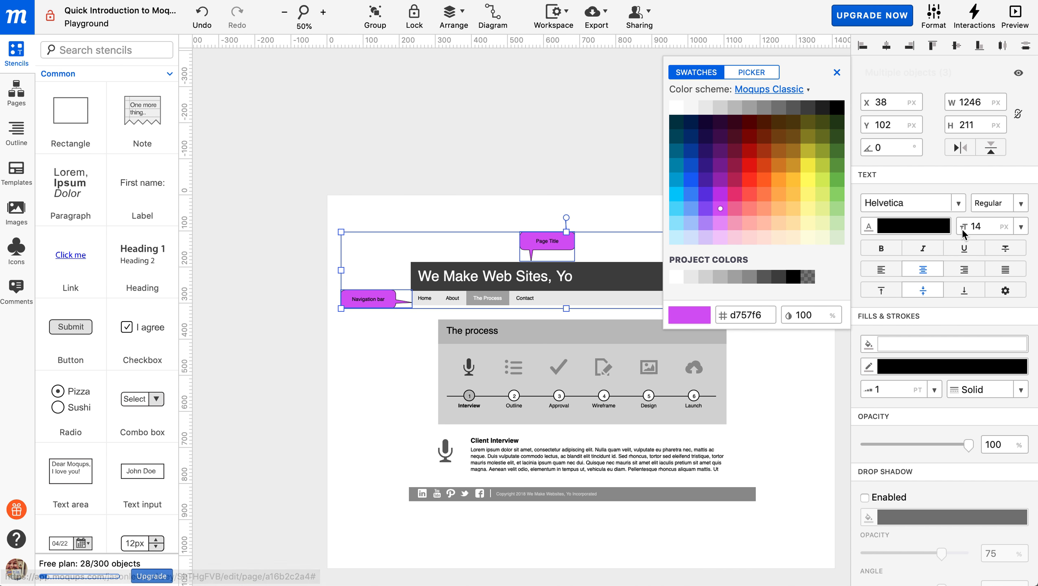
Try to set the text colour of the three selected callouts to white ffffff.
left_click(916, 230)
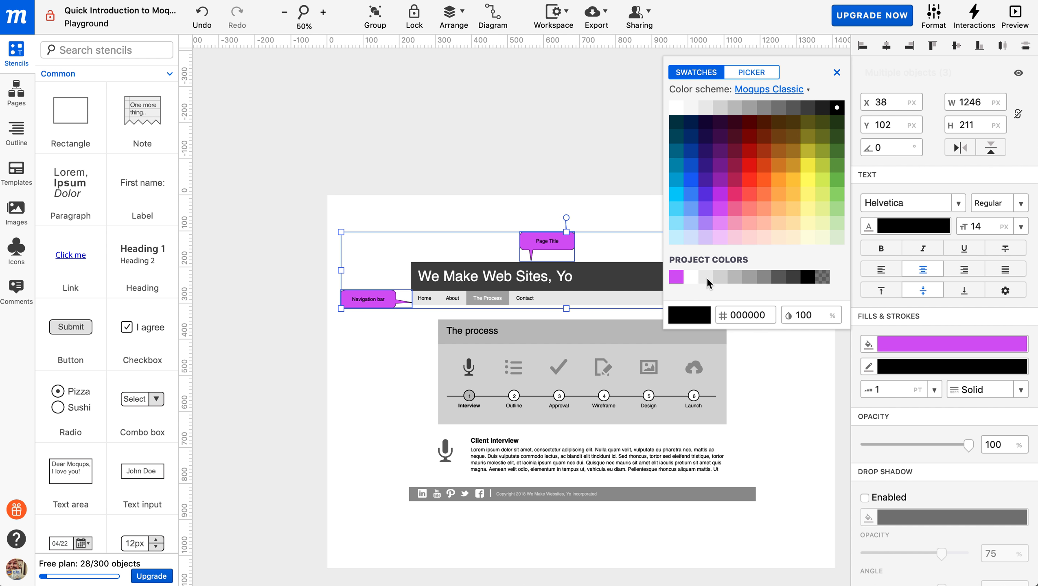
left_click(690, 279)
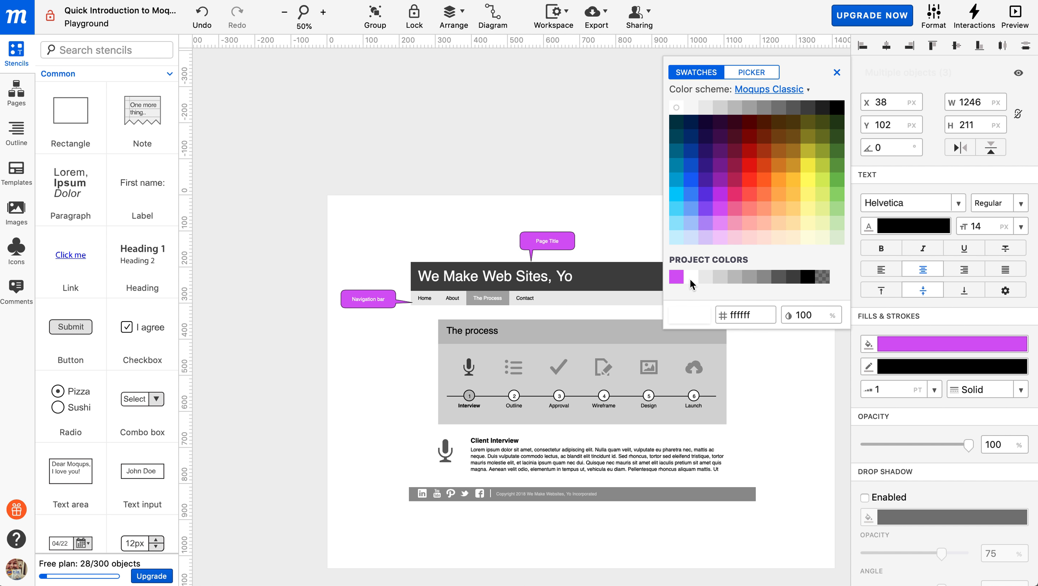
left_click(837, 72)
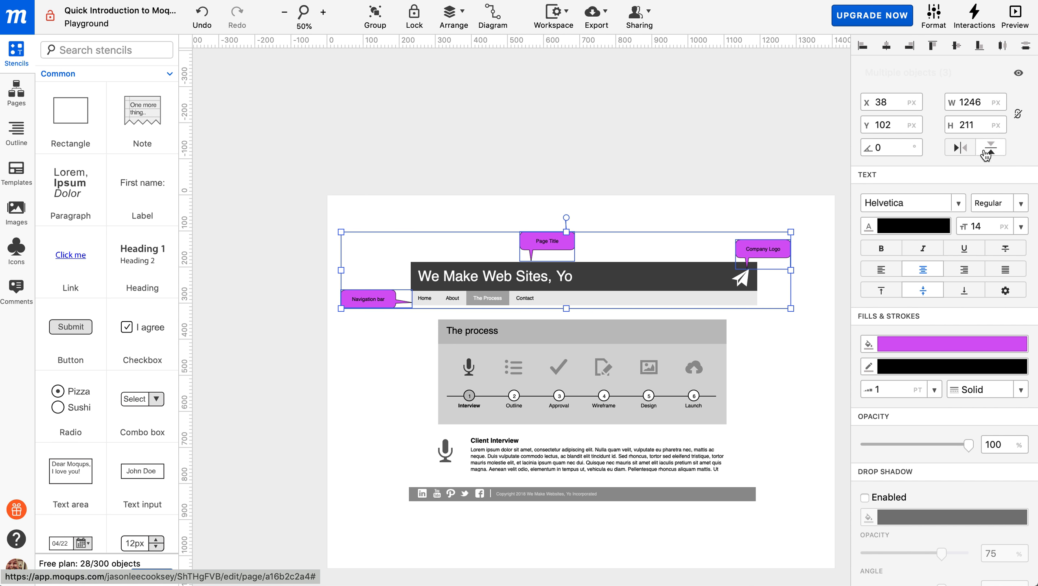
Set the text size of the three selected callouts to 18 px.
left_click(1021, 226)
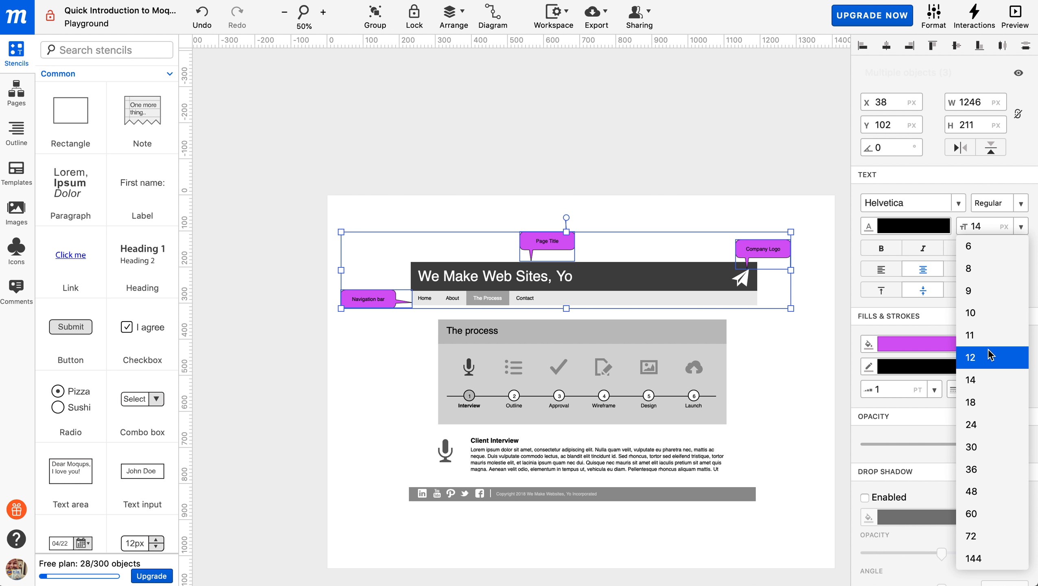
left_click(975, 403)
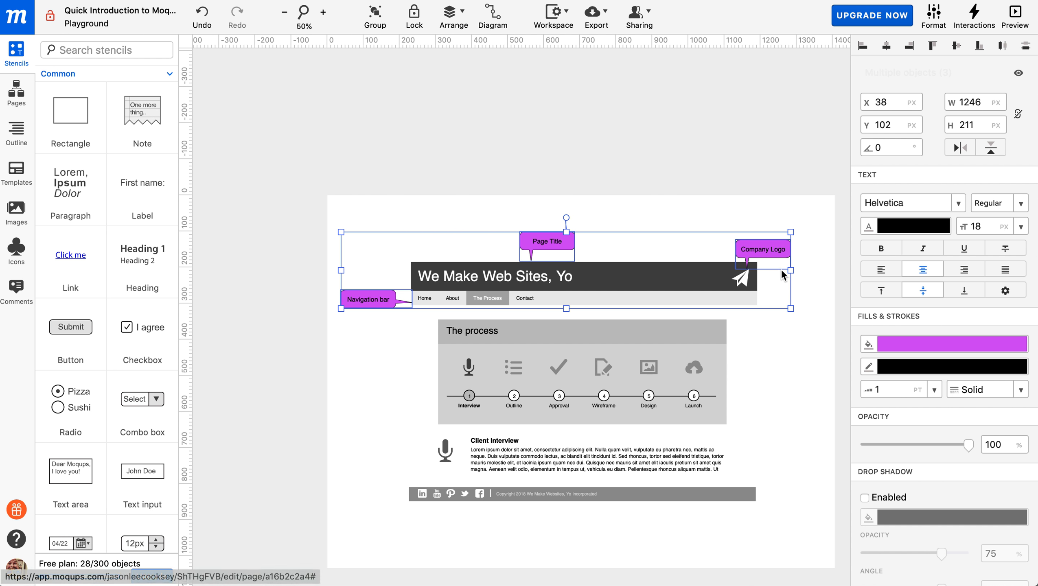
Try again to apply white ffffff as the text colour of the Page Title, Company Logo and Navigation bar callouts.
left_click(903, 228)
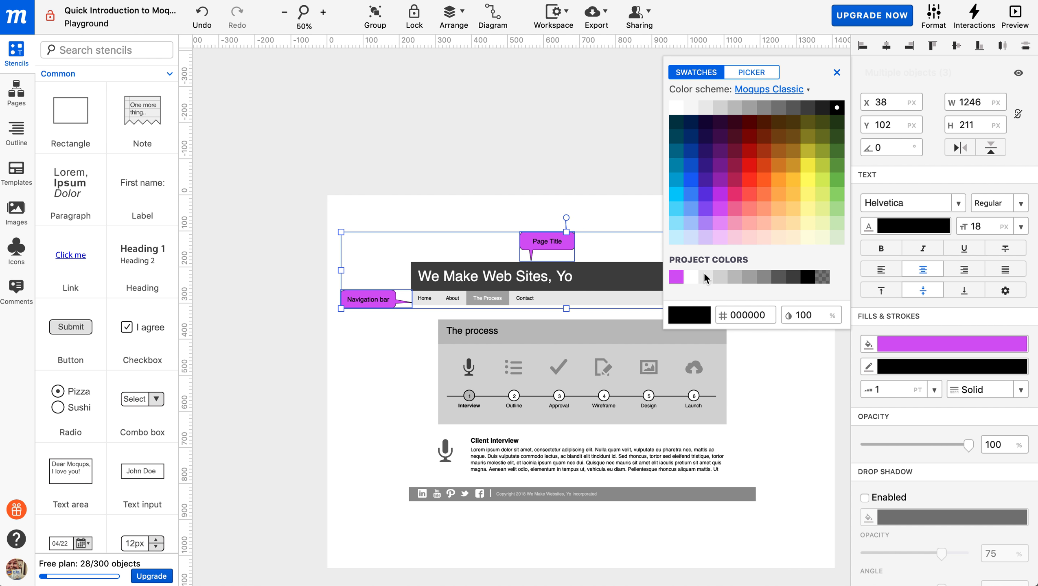
left_click(691, 276)
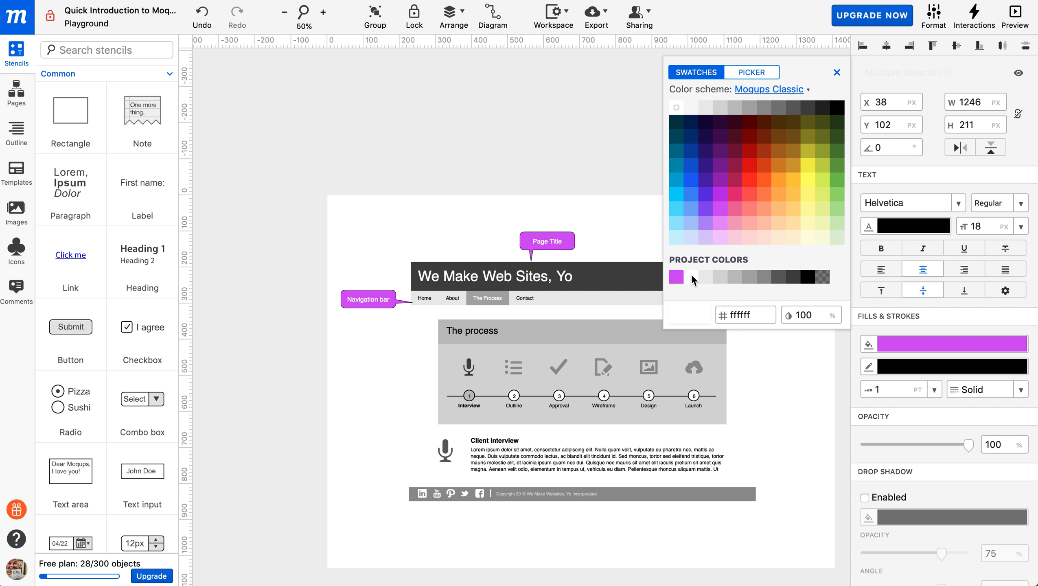
left_click(837, 73)
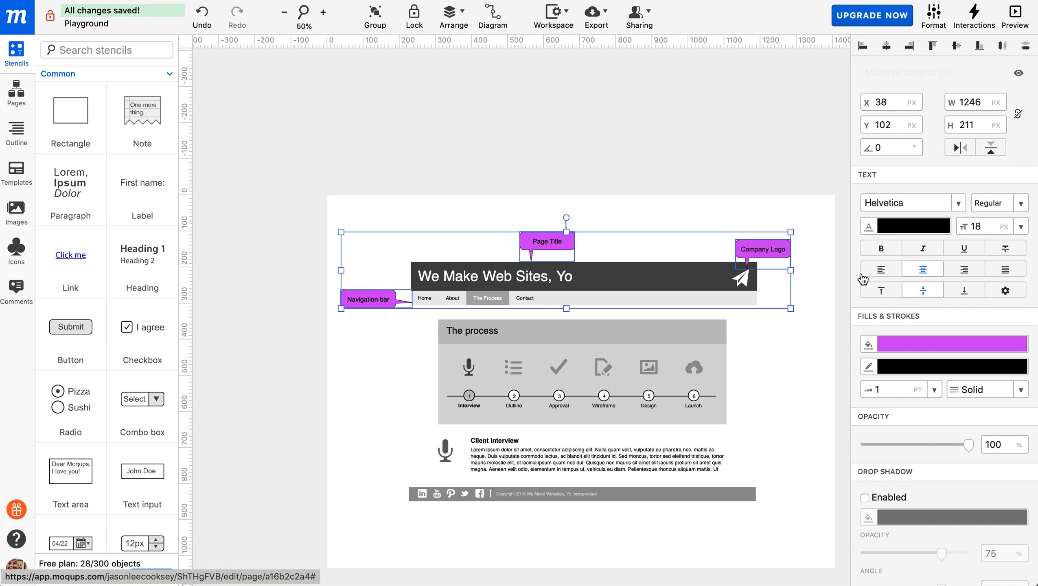
Change the text of the Page Title, Company Logo and Navigation bar callouts to white and deselect them.
left_click(897, 231)
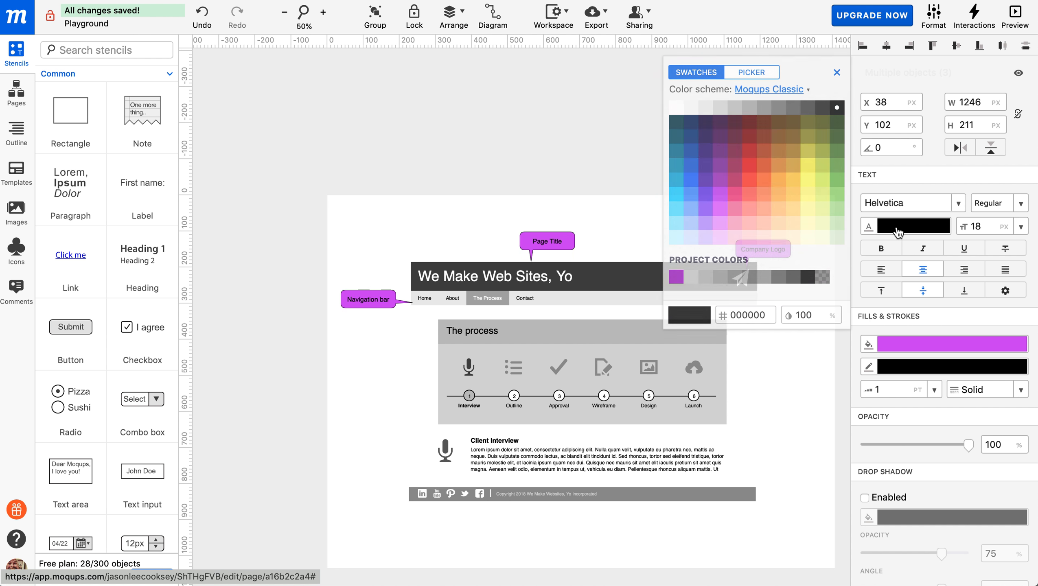
left_click(691, 275)
left_click(658, 108)
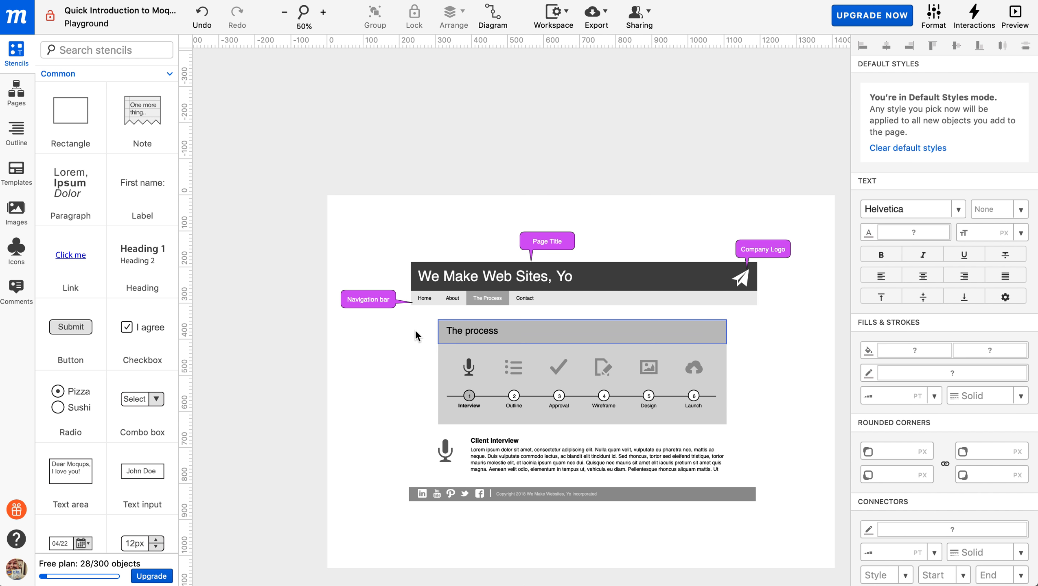
Place a copy of the Navigation bar callout beside the process icon row at about X 133, Y 441 and change its text to "Process icons".
left_click(384, 297)
key("alt")
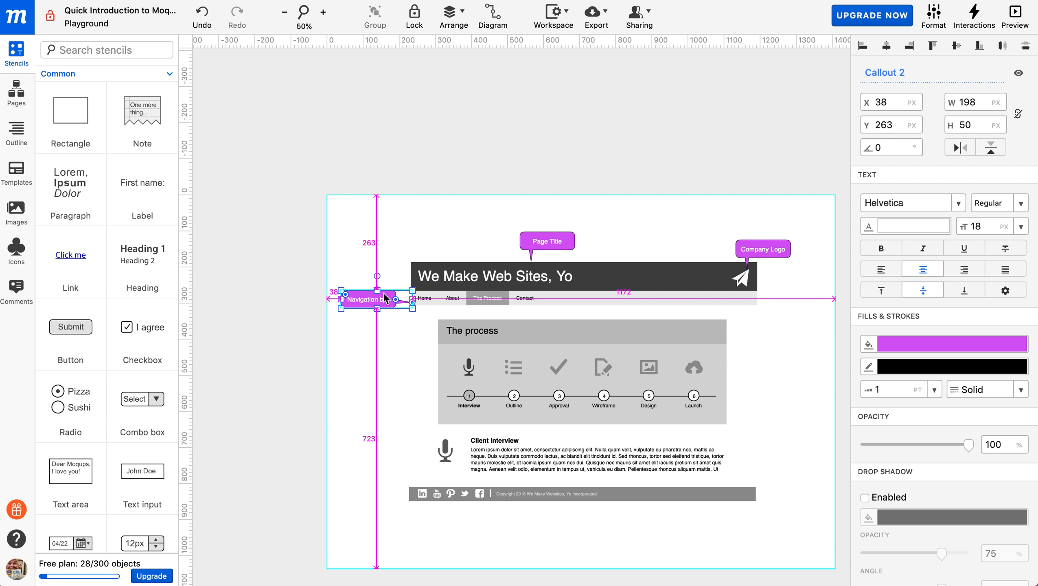
left_click_drag(385, 298, 418, 364)
double_click(391, 364)
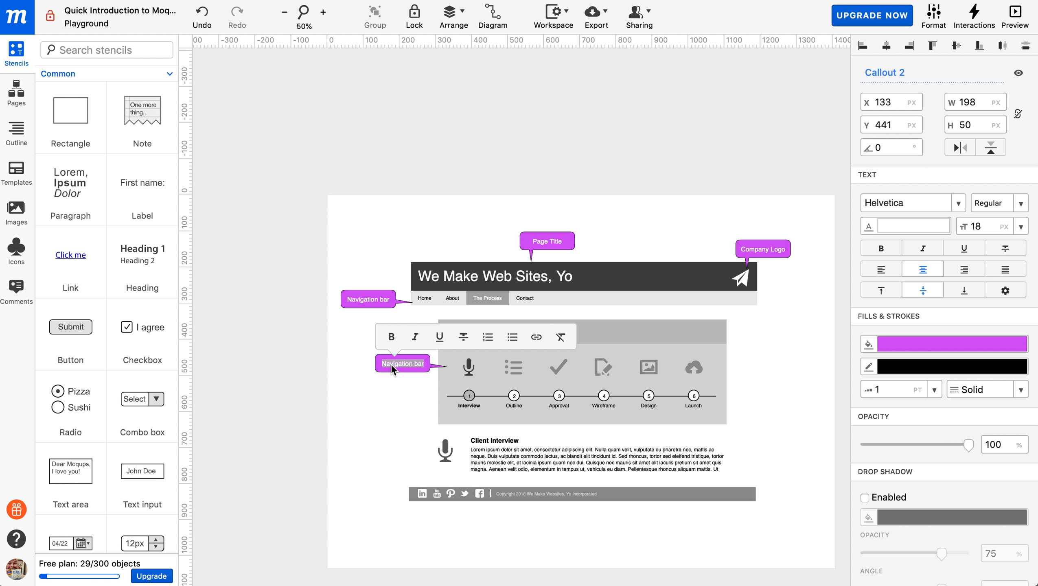
type("Process icons")
key("Escape")
left_click(331, 355)
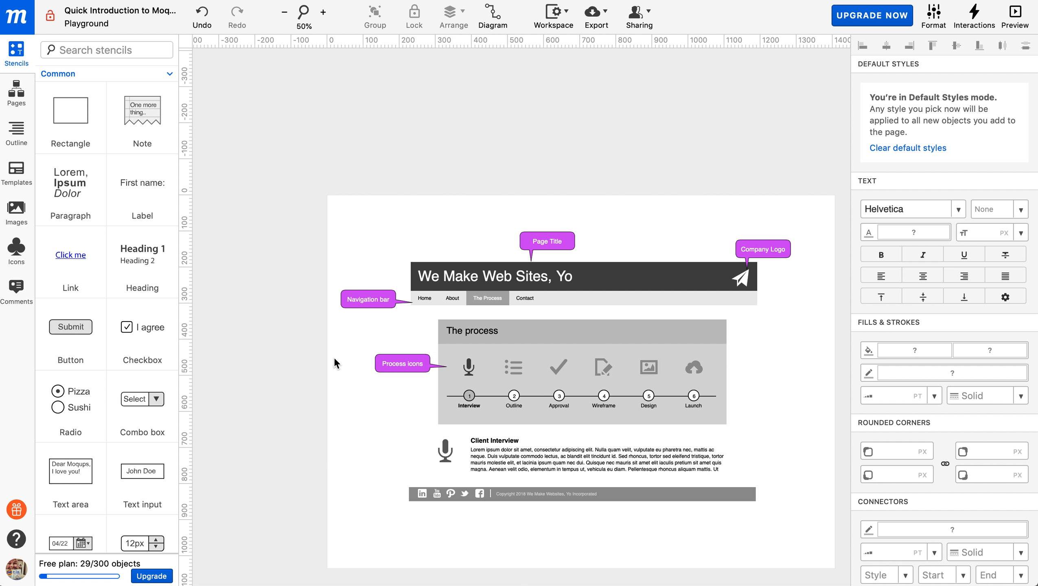